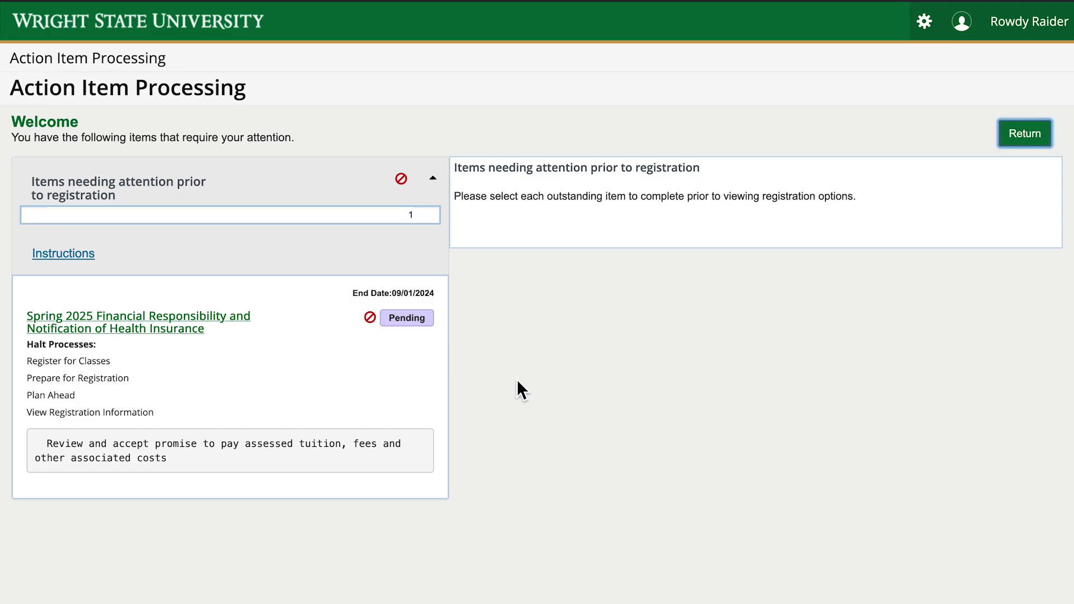
# Agree to the Spring 2025 financial responsibility and health insurance terms and save the acceptance
pyautogui.click(258, 325)
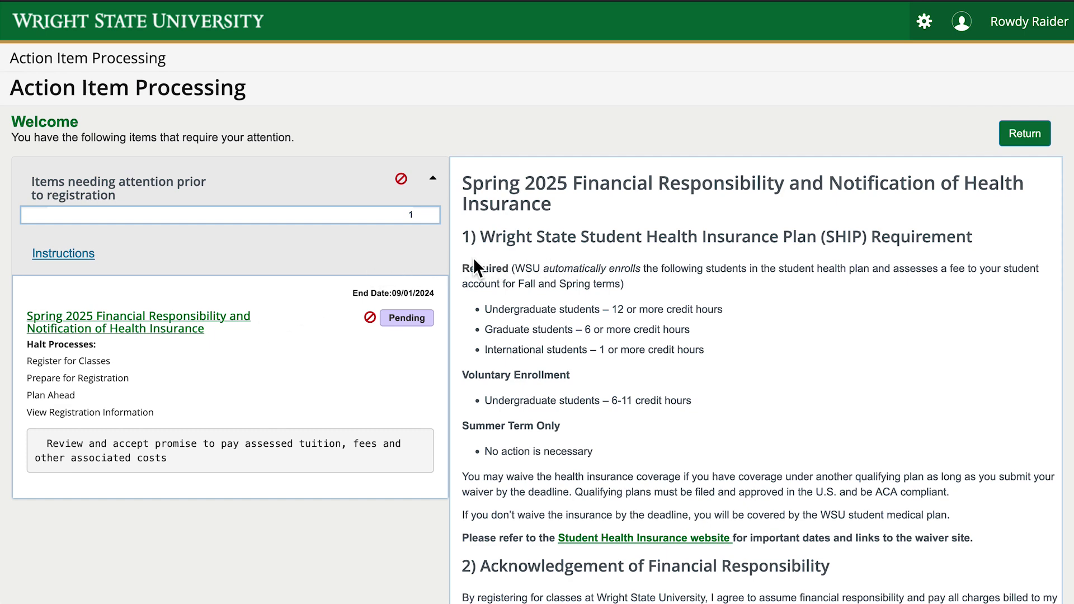
pyautogui.scroll(-5, 460, 261)
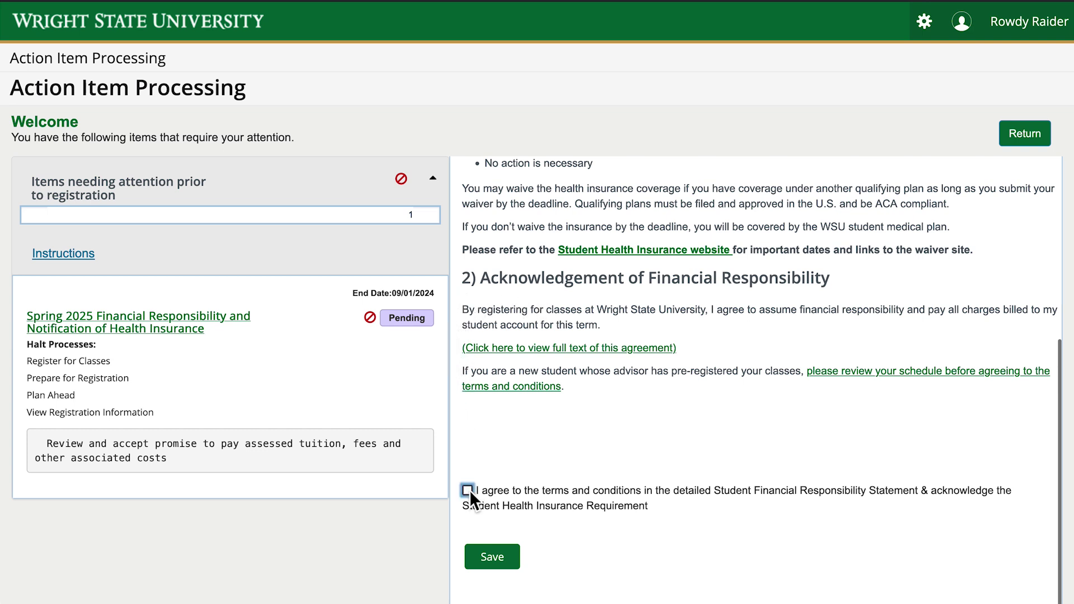
pyautogui.click(515, 561)
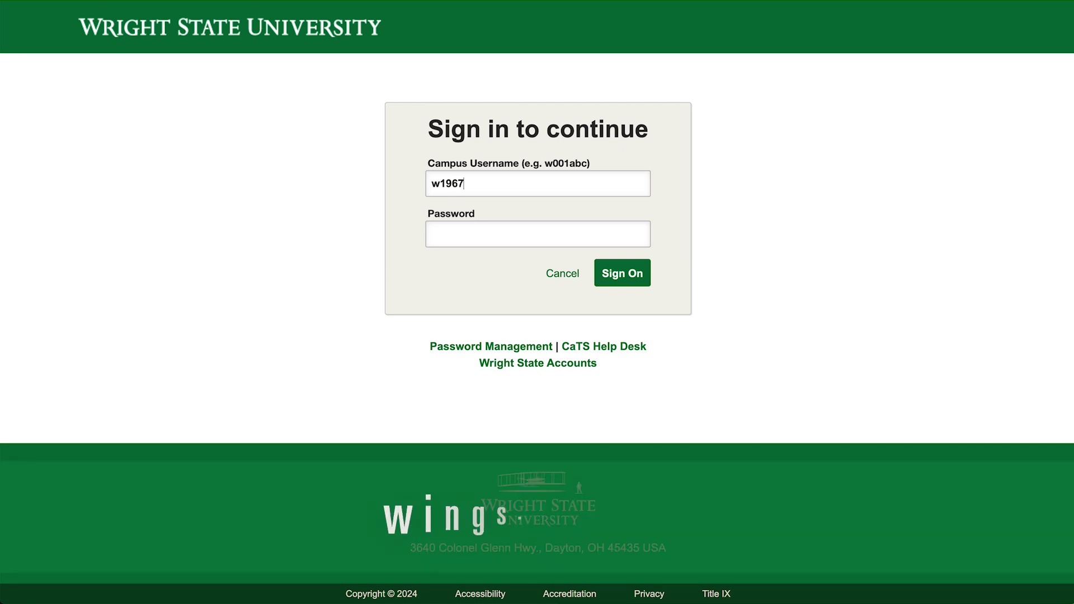
# Enter the campus username, go to Student Academics, and choose Degree Audit (uAchieve)
pyautogui.write('rrw')
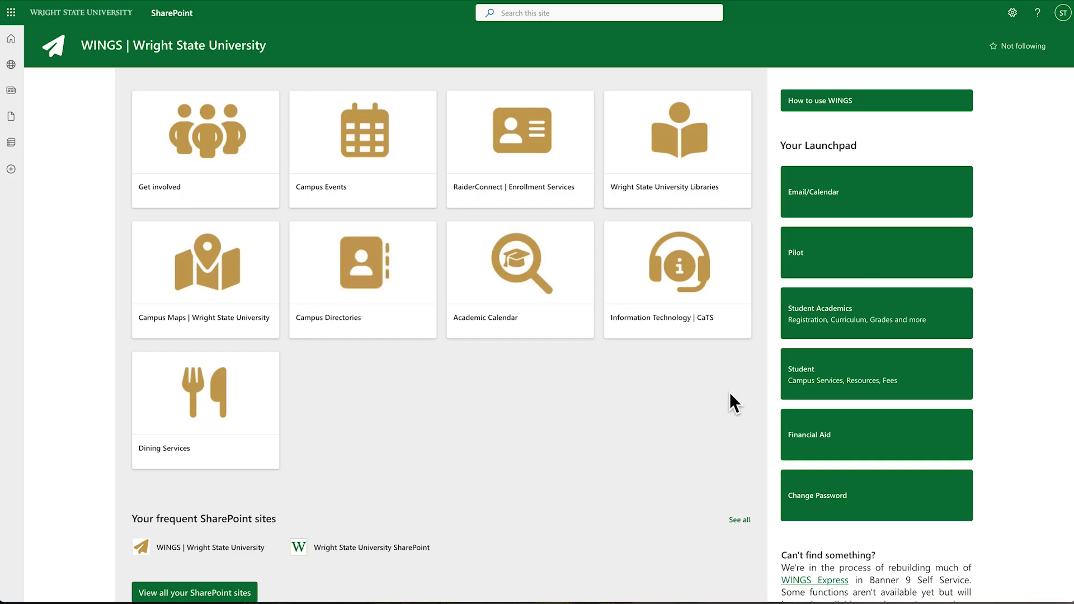
pyautogui.click(829, 322)
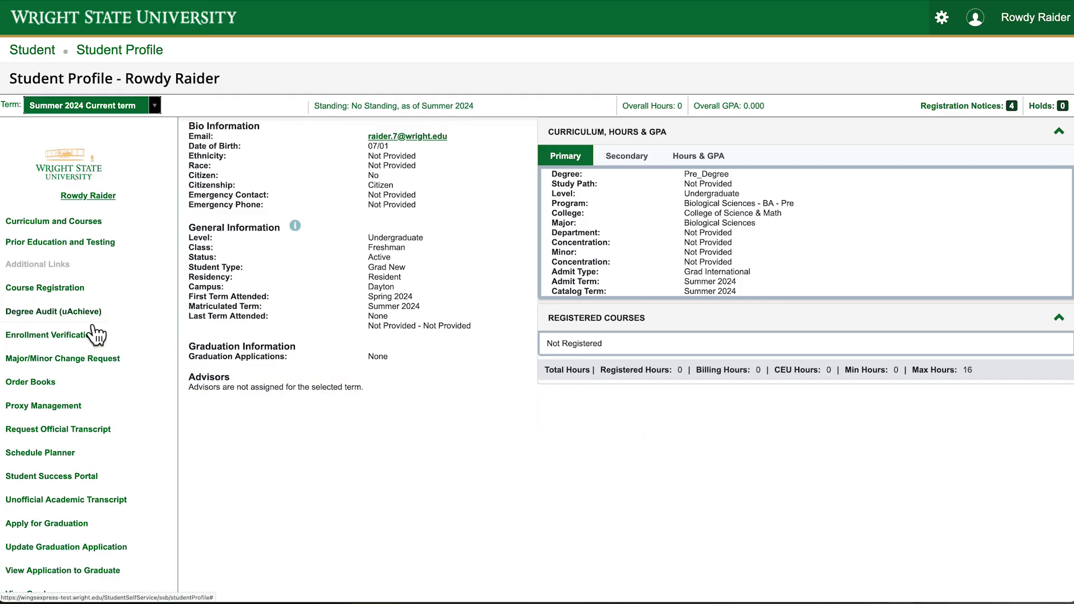
pyautogui.click(89, 311)
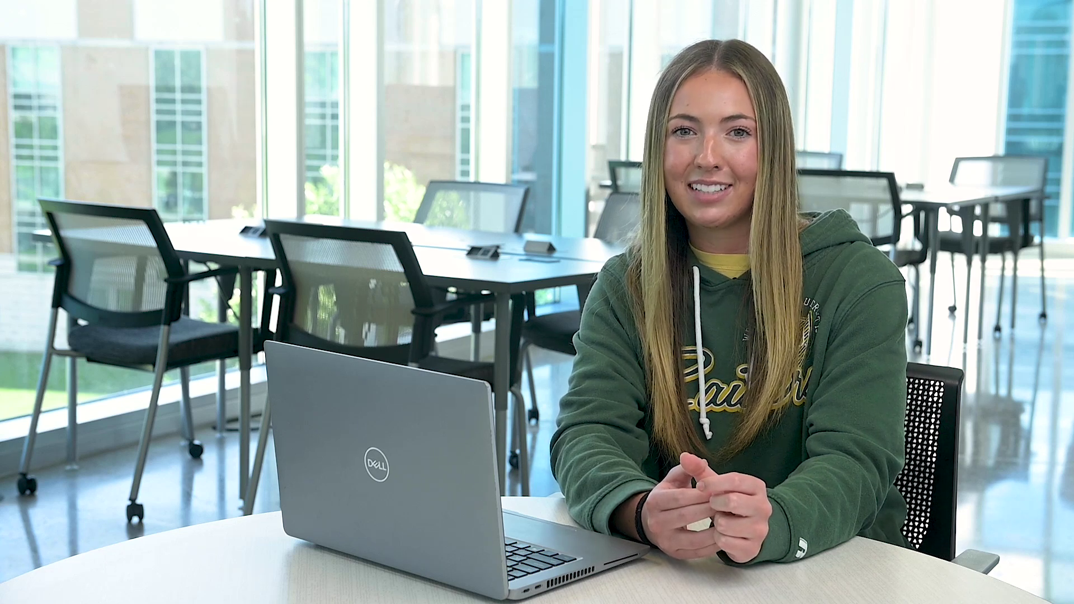
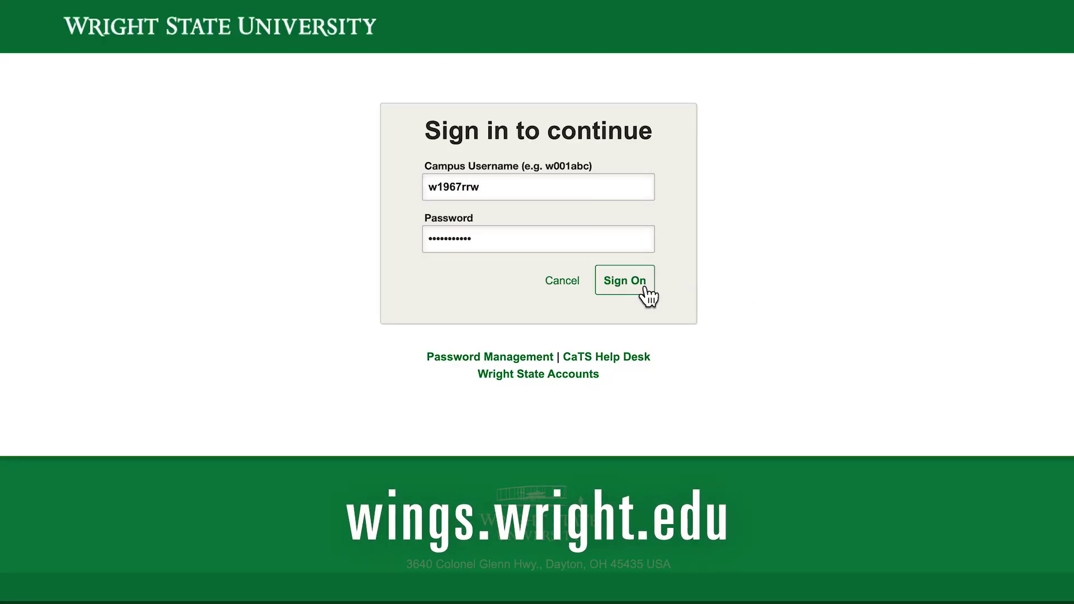
# Sign in with the campus username and password, then go to Student Academics
pyautogui.click(644, 287)
pyautogui.click(830, 322)
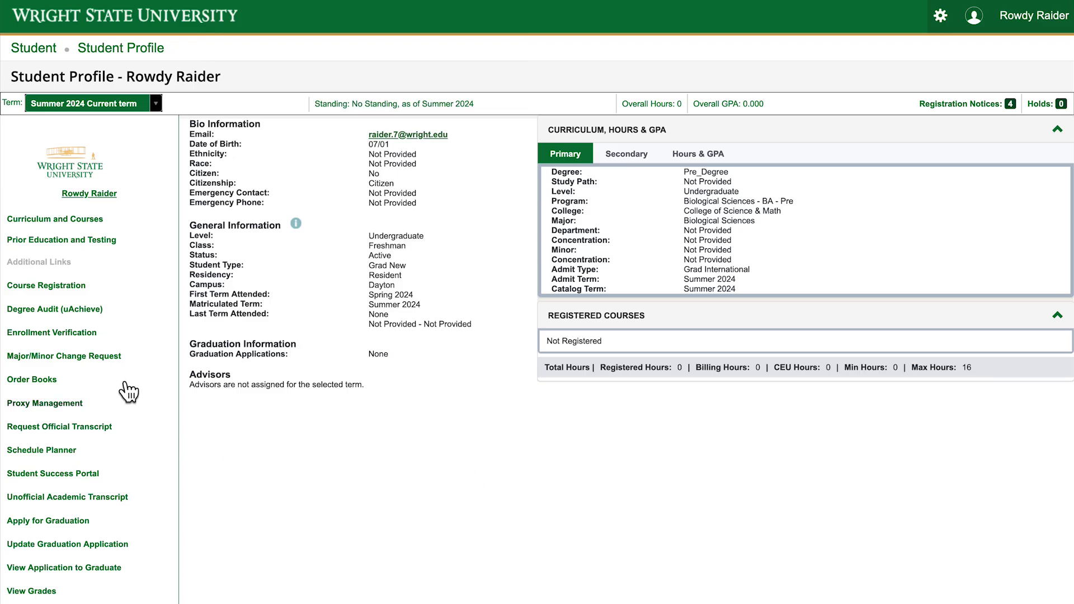
# Start Register for Classes under Course Registration with Spring 2025 as the term
pyautogui.click(104, 296)
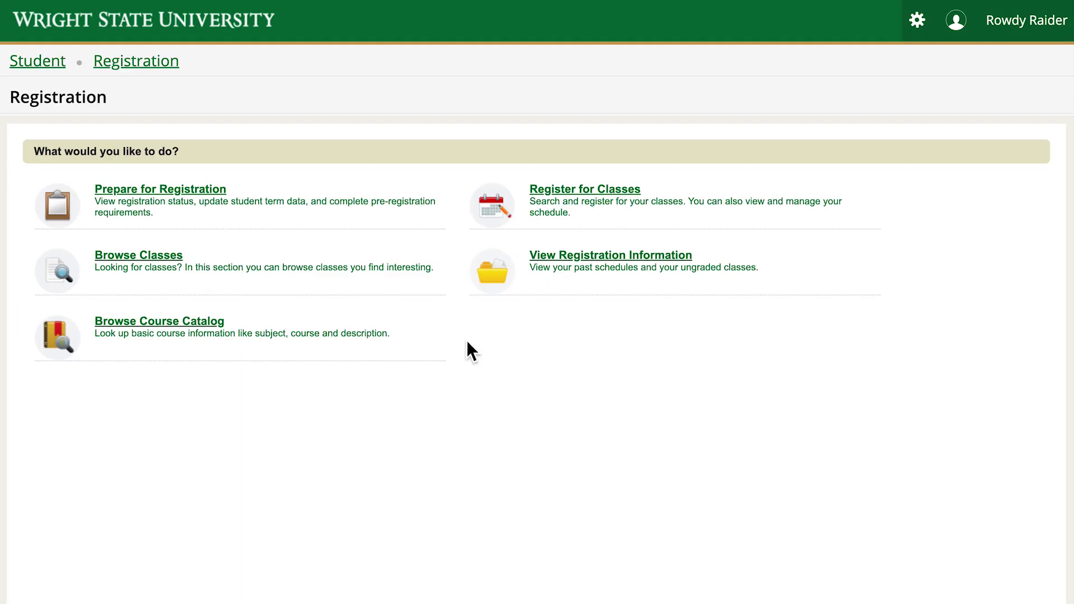
pyautogui.click(492, 208)
pyautogui.click(230, 177)
pyautogui.click(130, 227)
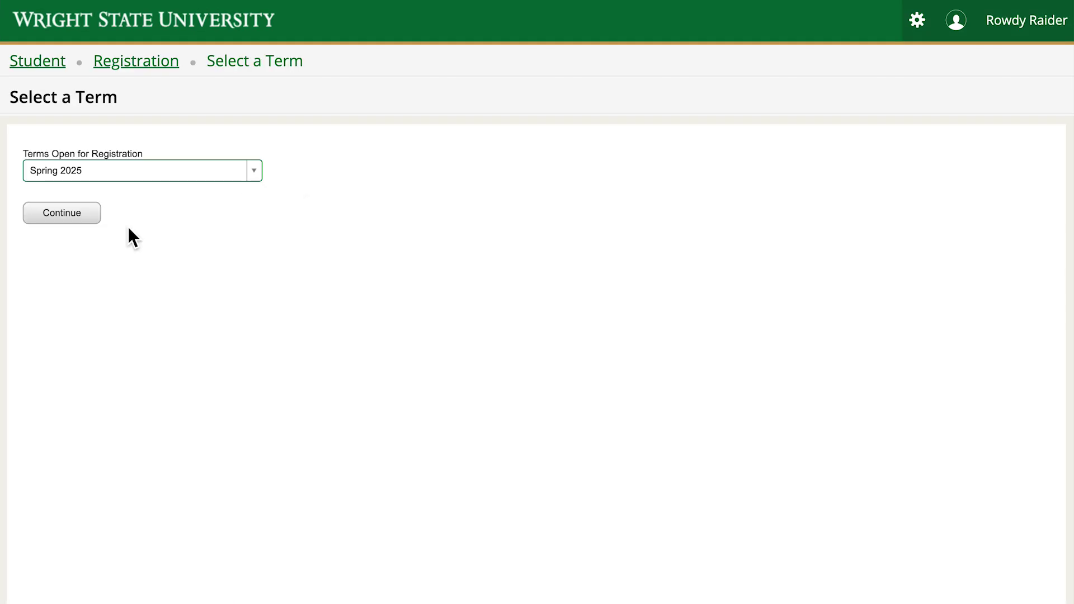
pyautogui.click(94, 220)
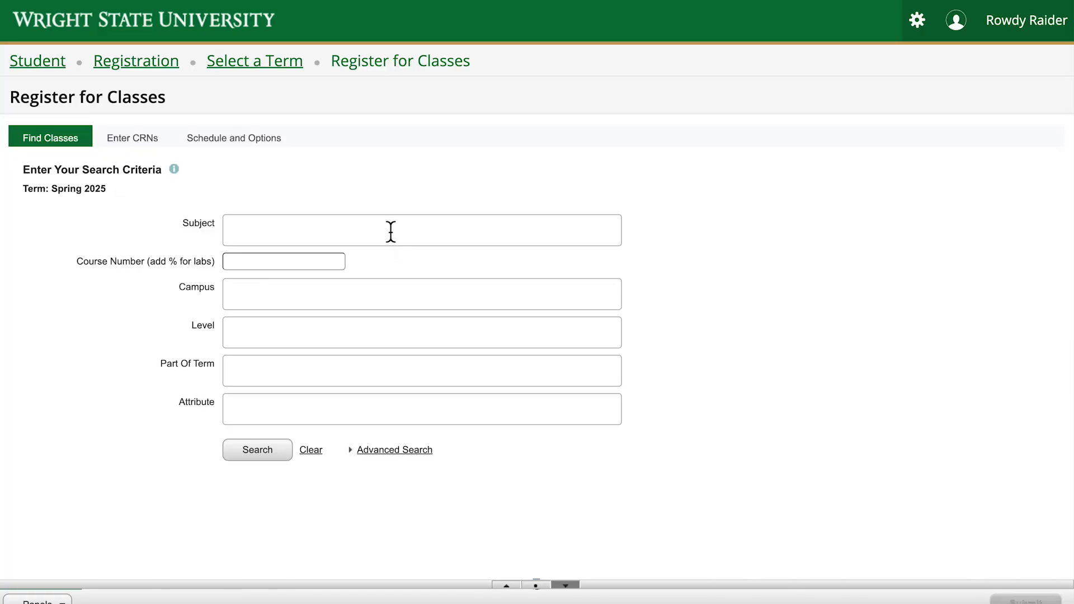
# Search Spring 2025 classes for subject Chemistry, course number 1210%, on the Dayton campus
pyautogui.click(390, 231)
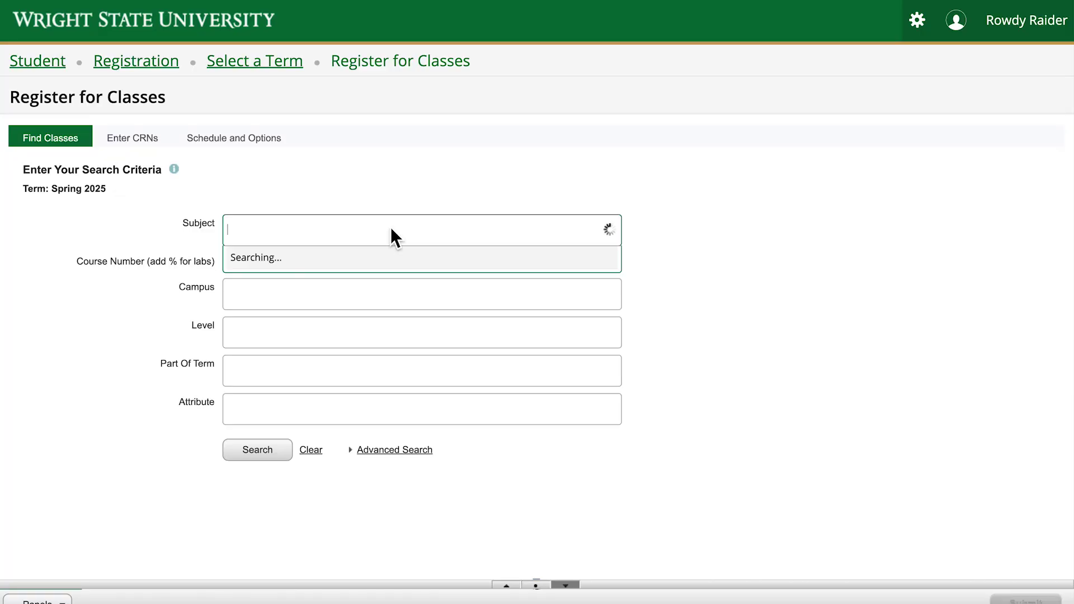
pyautogui.write('chem')
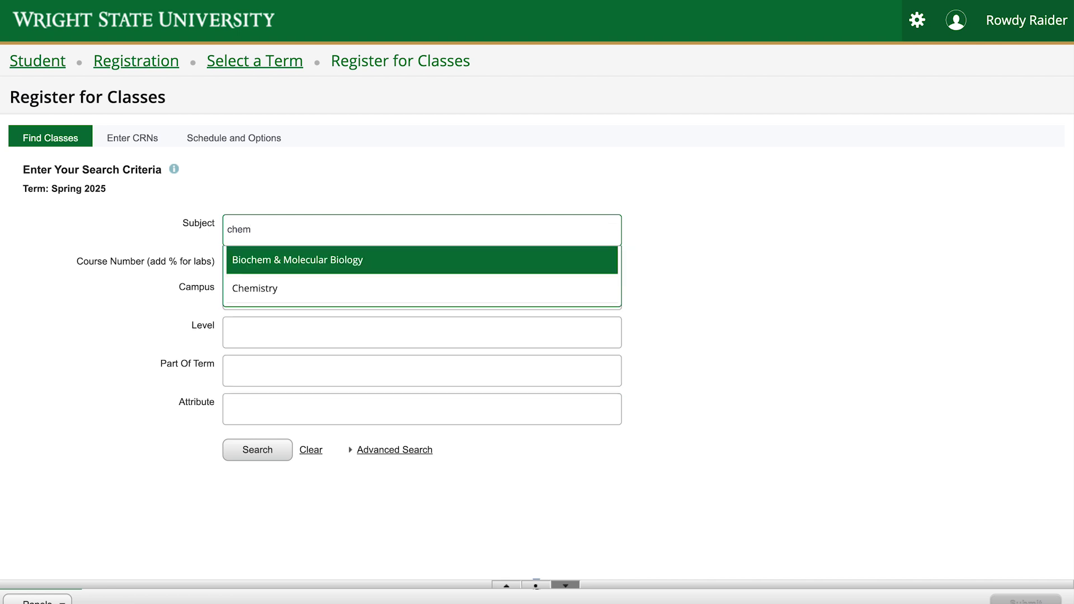
pyautogui.click(367, 293)
pyautogui.click(307, 268)
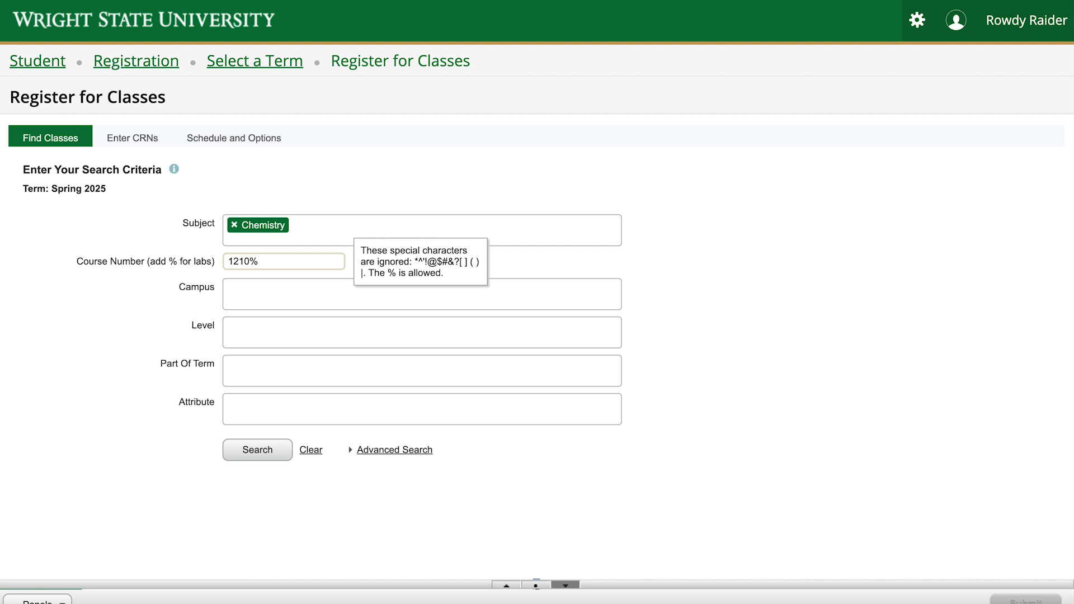
pyautogui.click(297, 300)
pyautogui.click(293, 329)
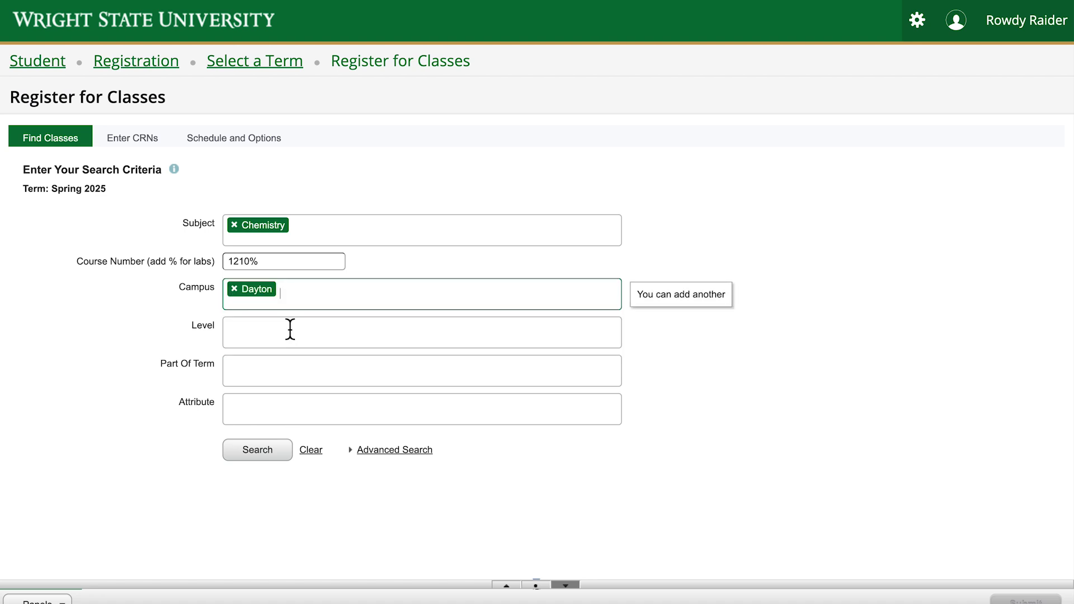
pyautogui.click(286, 449)
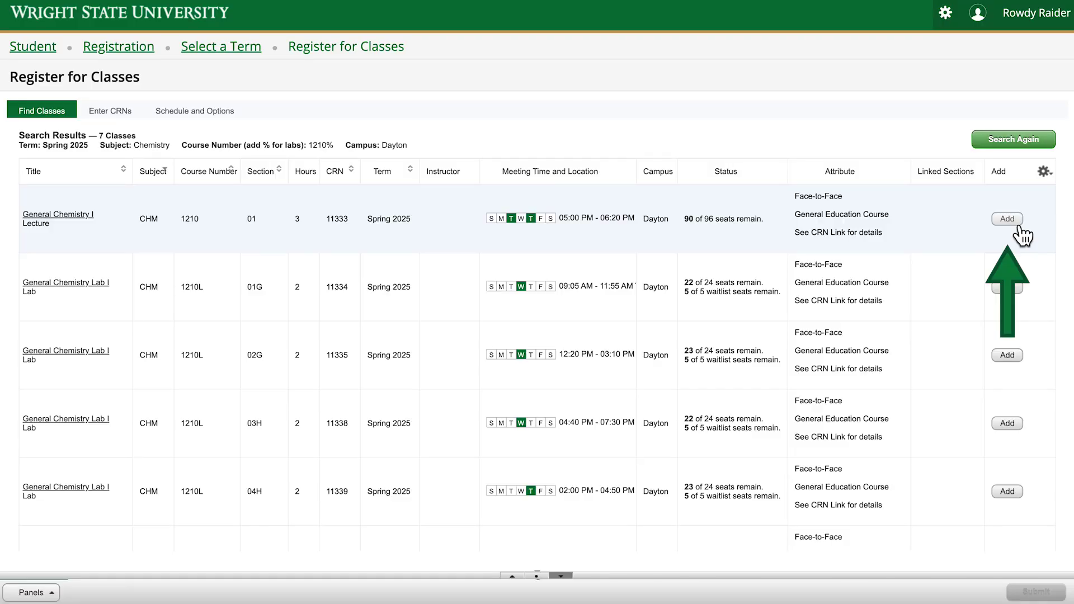
# Add General Chemistry I lecture CRN 11333 and review its corequisites and prerequisites
pyautogui.click(1018, 225)
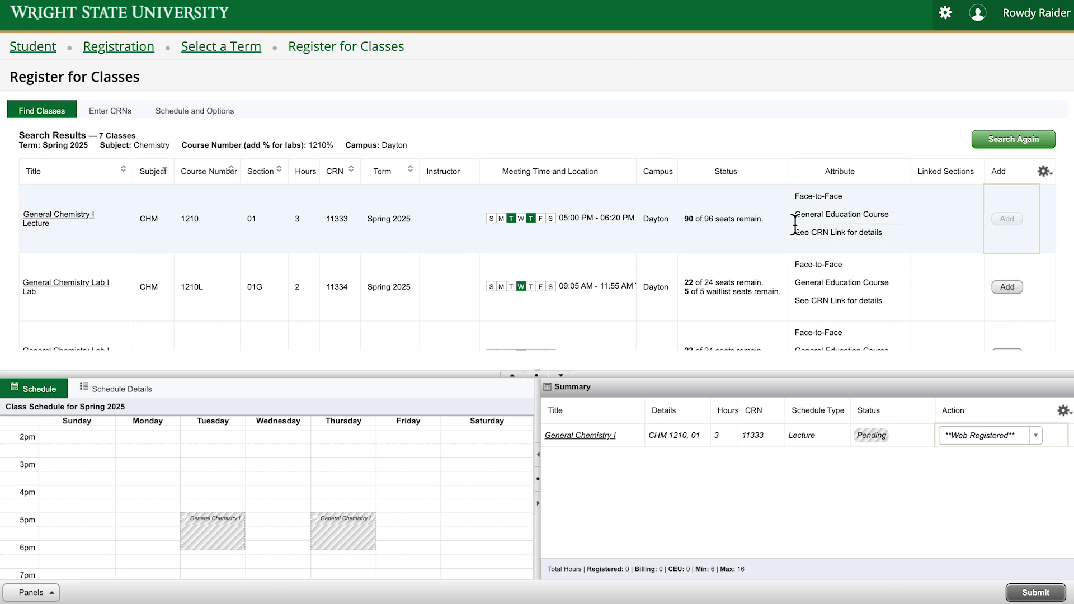
pyautogui.moveTo(596, 209)
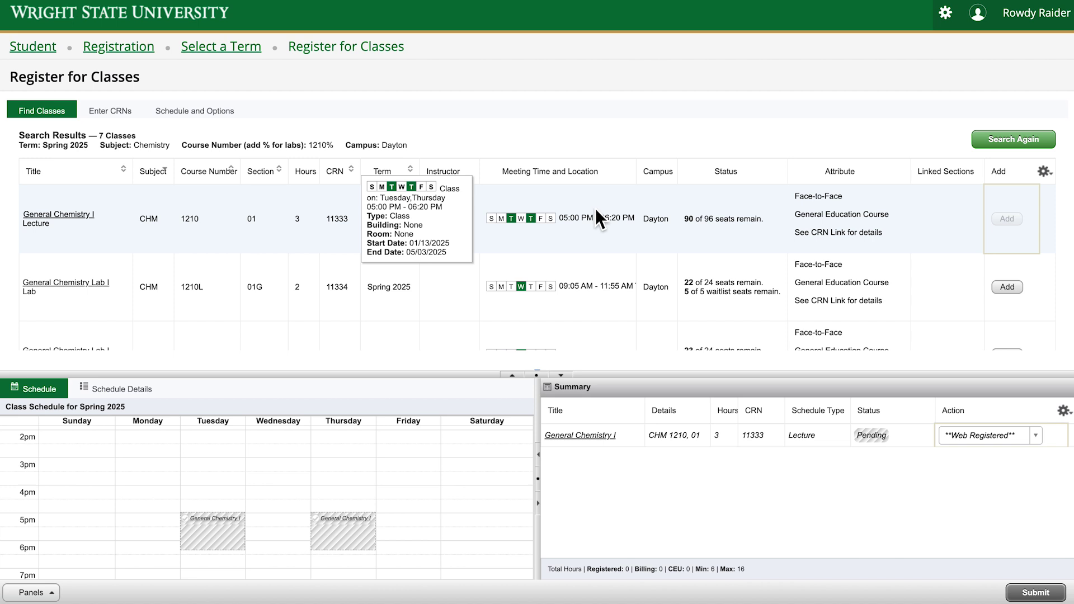
pyautogui.click(80, 215)
pyautogui.click(388, 246)
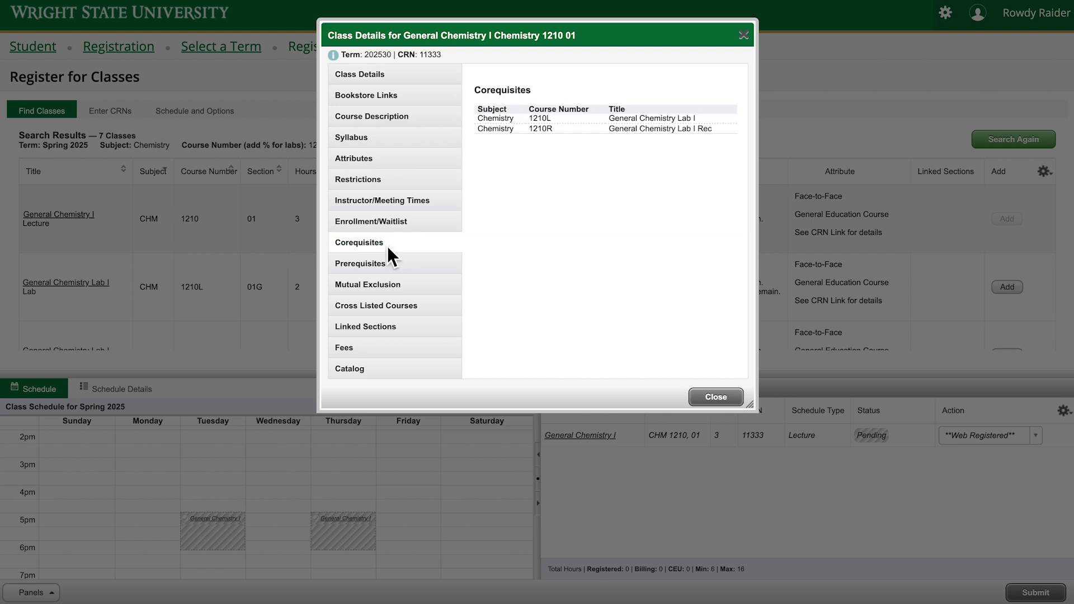
pyautogui.click(394, 271)
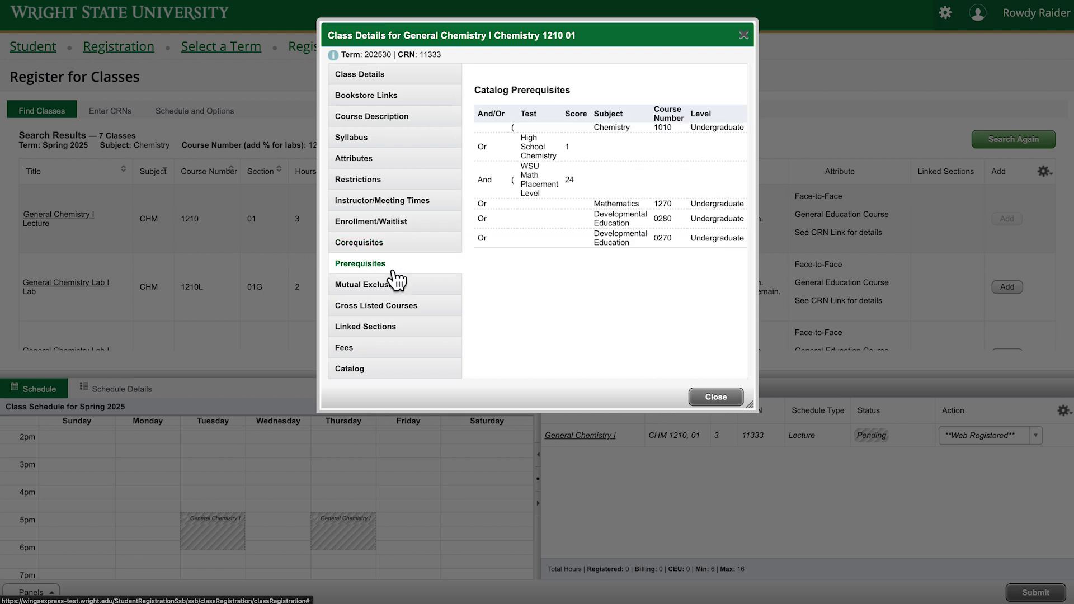
pyautogui.click(740, 407)
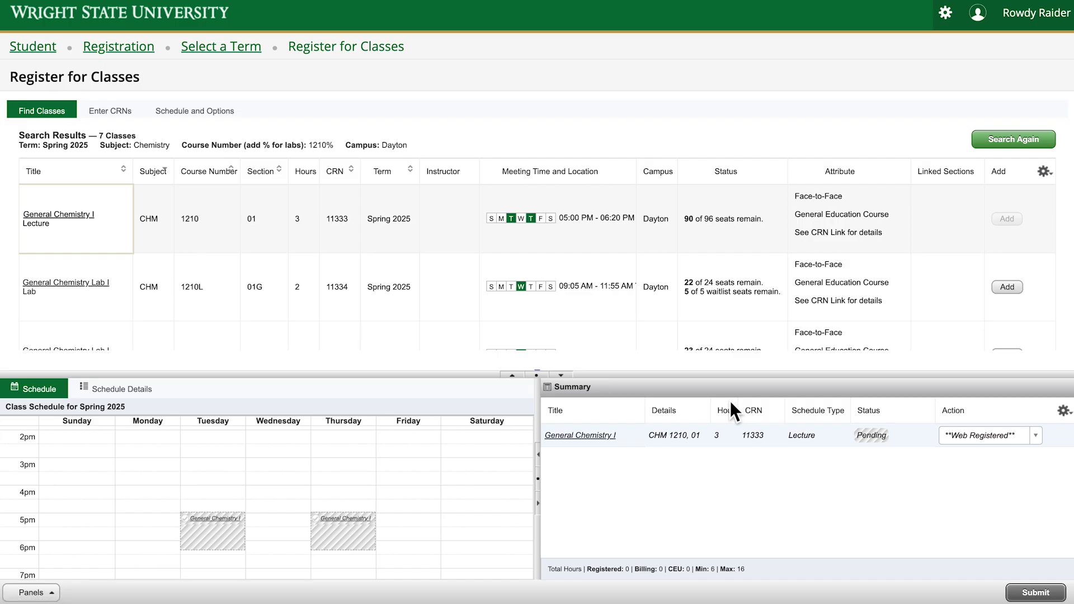
# Add the 04H General Chemistry Lab I section and recitation CRN 11346 to the schedule
pyautogui.scroll(-3, 803, 314)
pyautogui.scroll(-5, 804, 320)
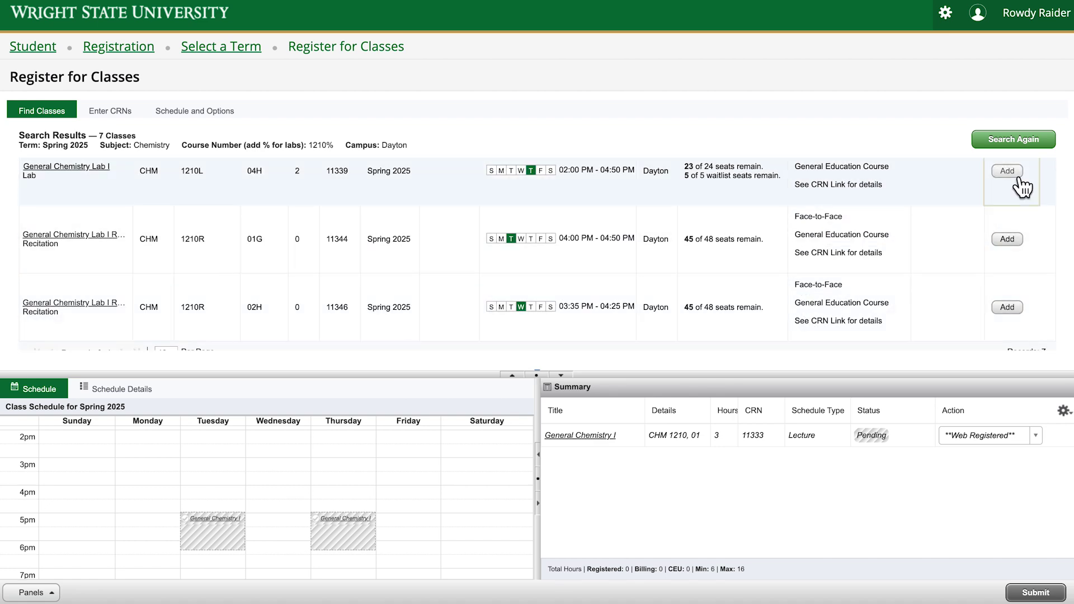
pyautogui.click(1007, 171)
pyautogui.click(1012, 330)
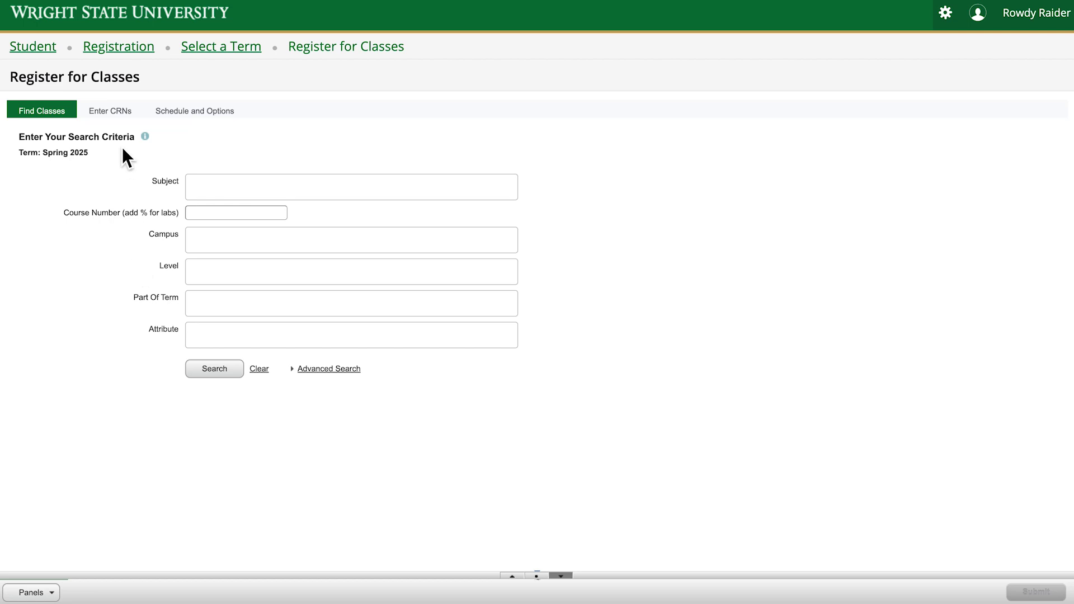
# Add CRN 11333 through Enter CRNs to the summary, then view the Spring 2025 schedule
pyautogui.click(126, 116)
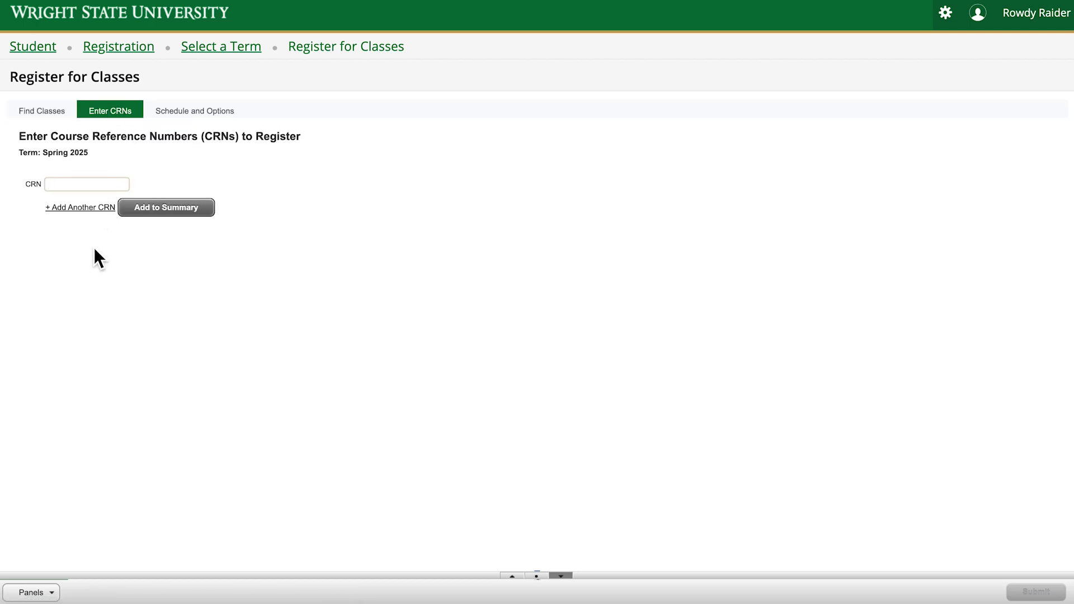
pyautogui.write('11333')
pyautogui.click(190, 210)
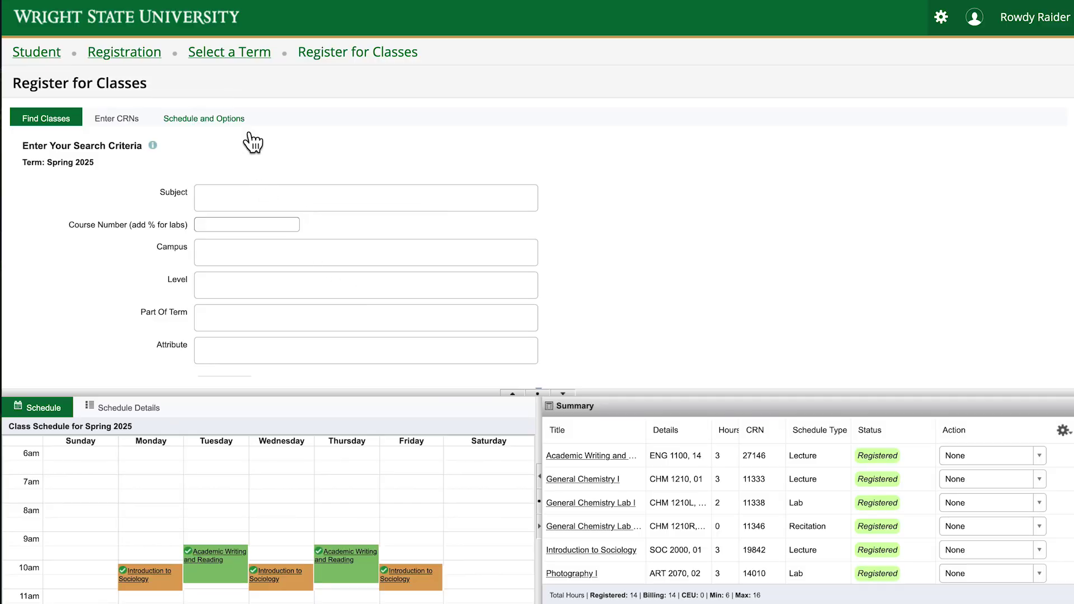
pyautogui.click(246, 121)
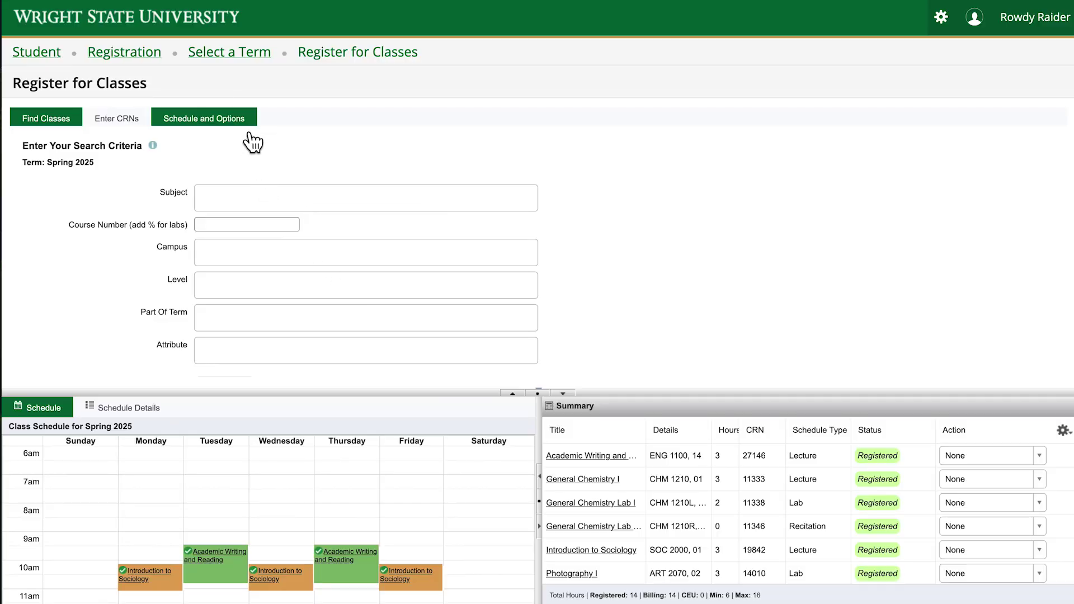